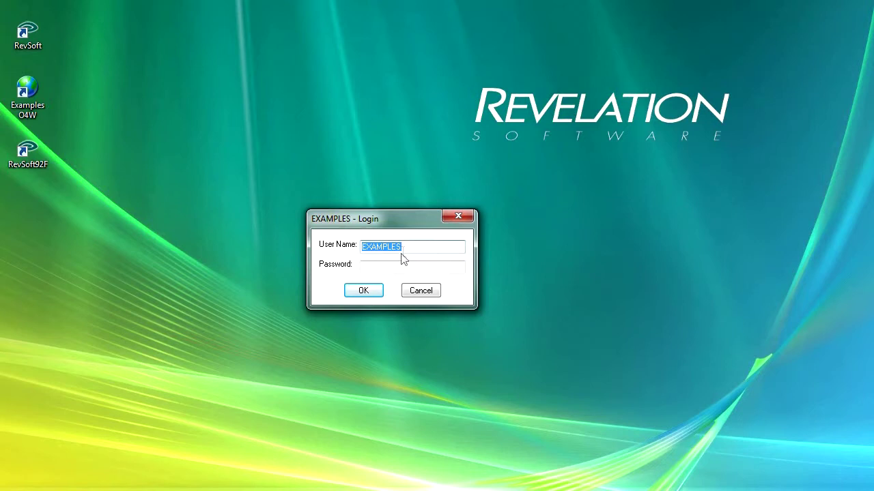
Open the SYSPROG application as user SYSPROG and close the main window, keeping its Application Manager
left_click(430, 295)
left_click(279, 168)
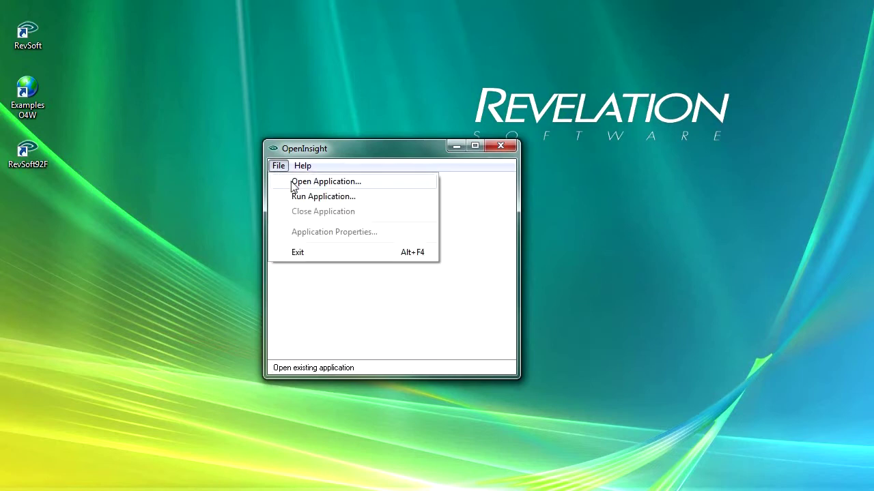
left_click(295, 182)
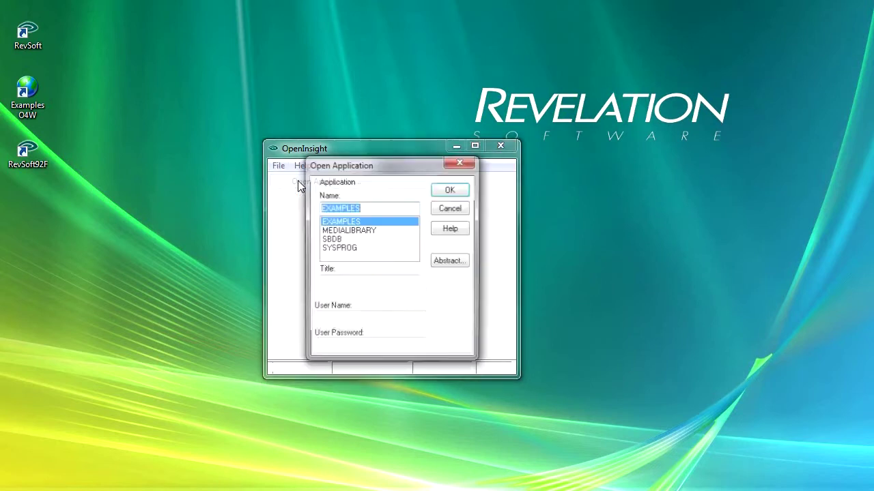
left_click(343, 249)
left_click(348, 319)
type("SYSPROG")
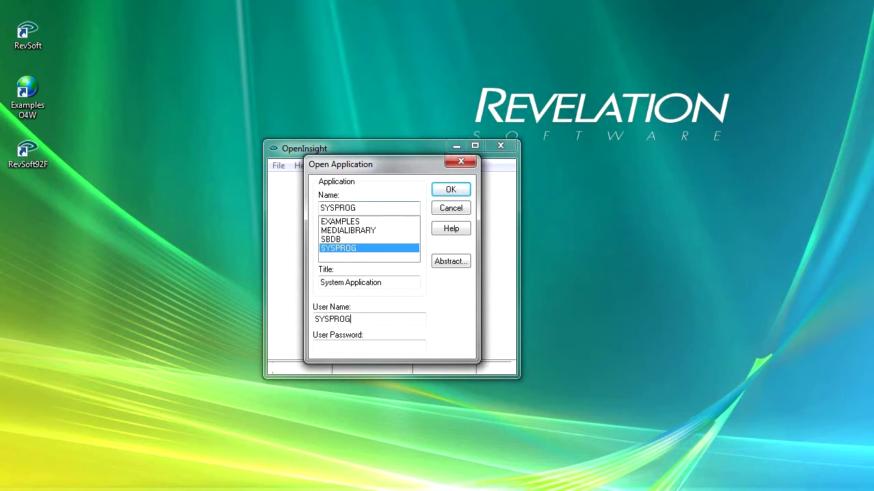
left_click(445, 193)
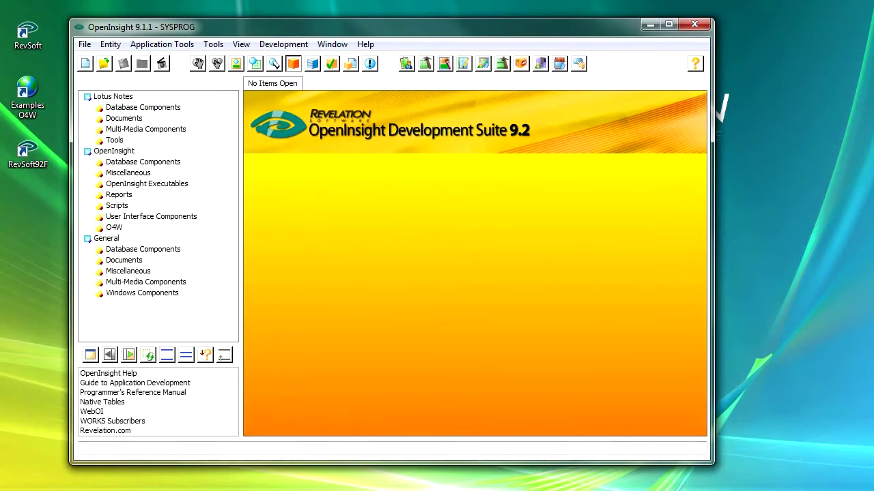
left_click(174, 460)
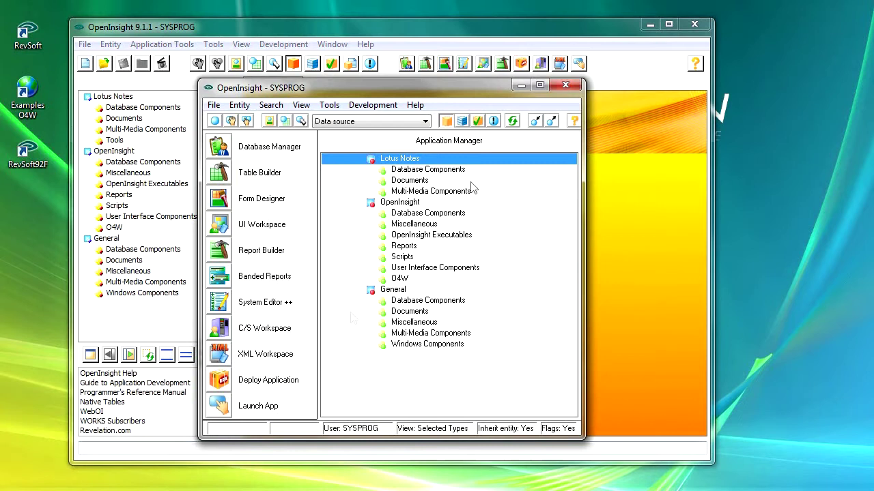
left_click(650, 24)
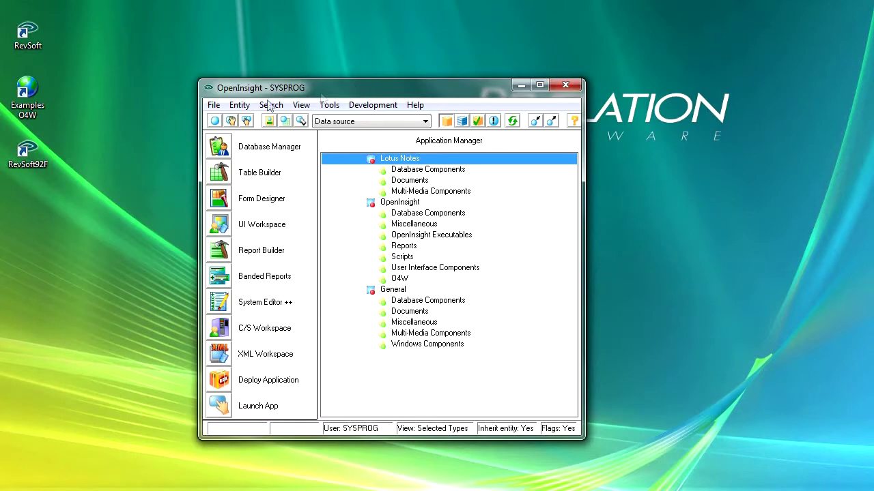
Start a new application named CLINIC, correcting the mistyped characters in the name
left_click(213, 106)
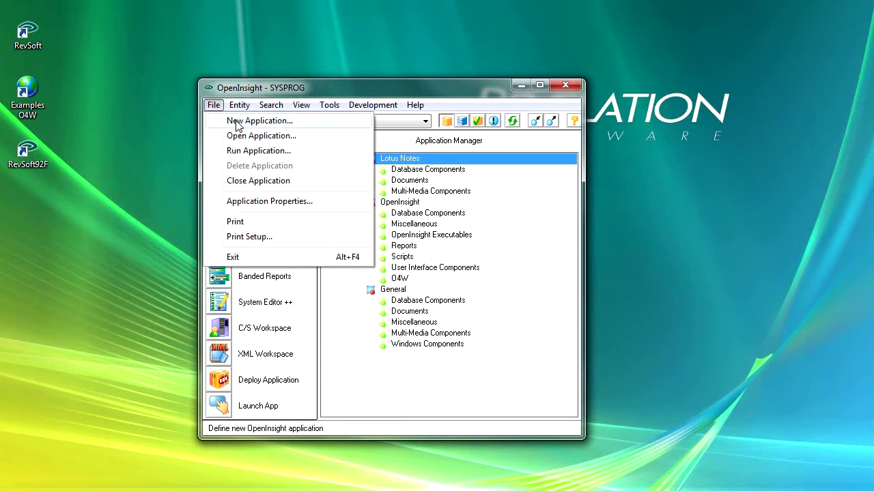
left_click(235, 120)
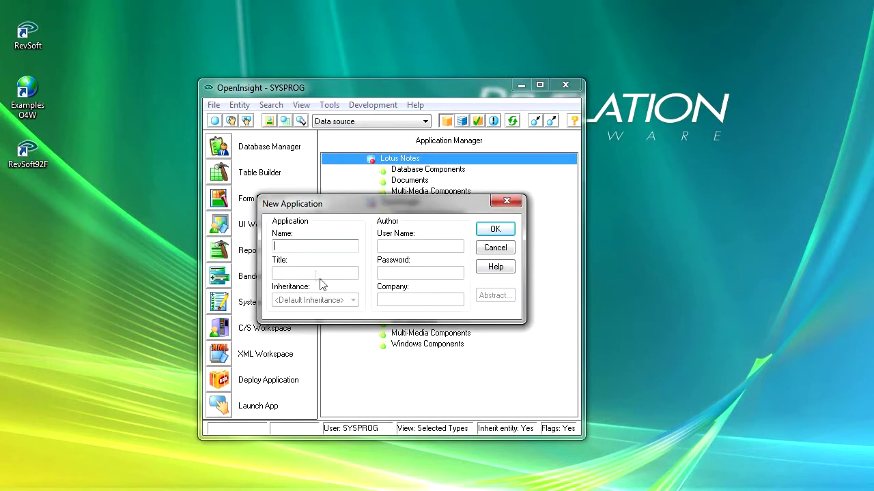
type("465789")
key("BackSpace")
key("BackSpace")
key("BackSpace")
key("BackSpace")
key("BackSpace")
key("BackSpace")
type("C")
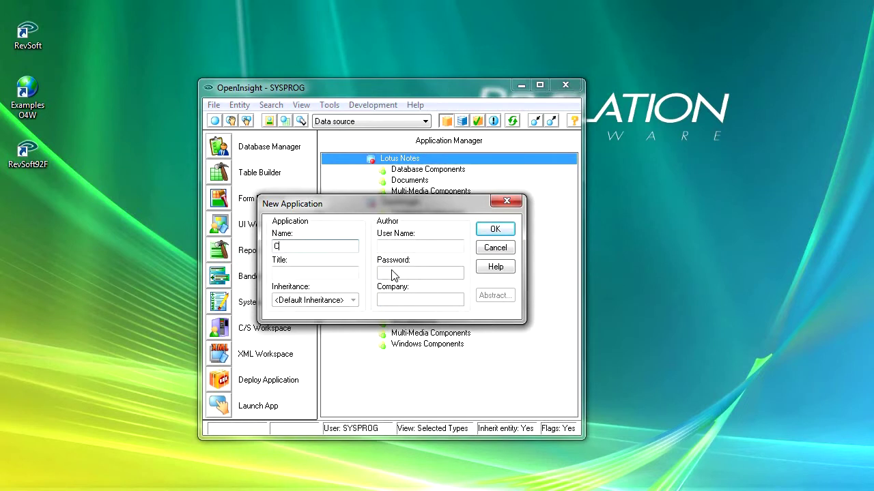
type("LINIC")
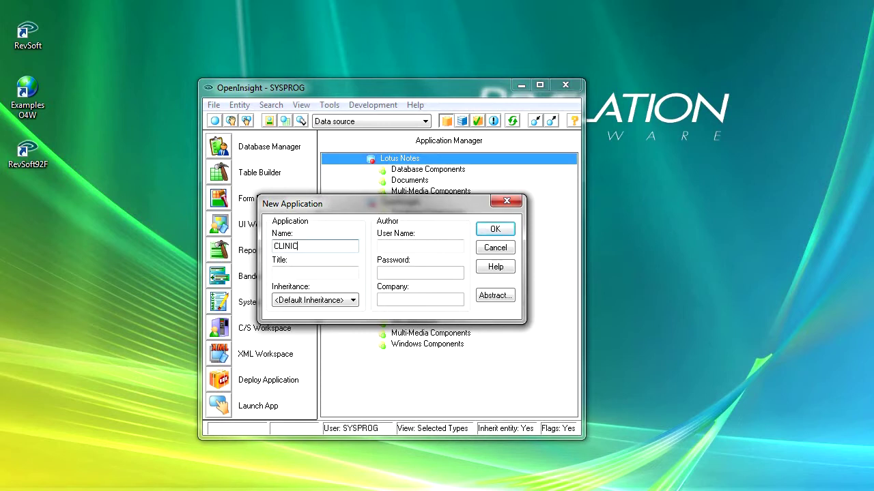
type(" JKL")
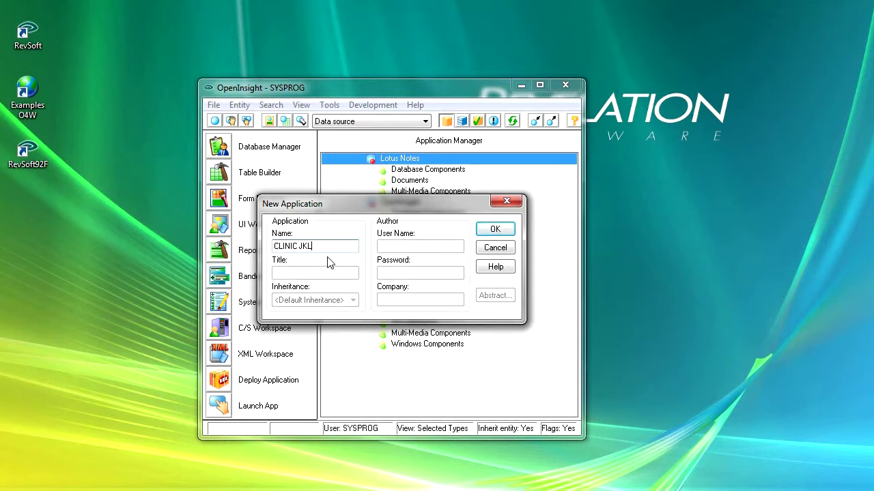
key("BackSpace")
key("BackSpace")
key("BackSpace")
key("BackSpace")
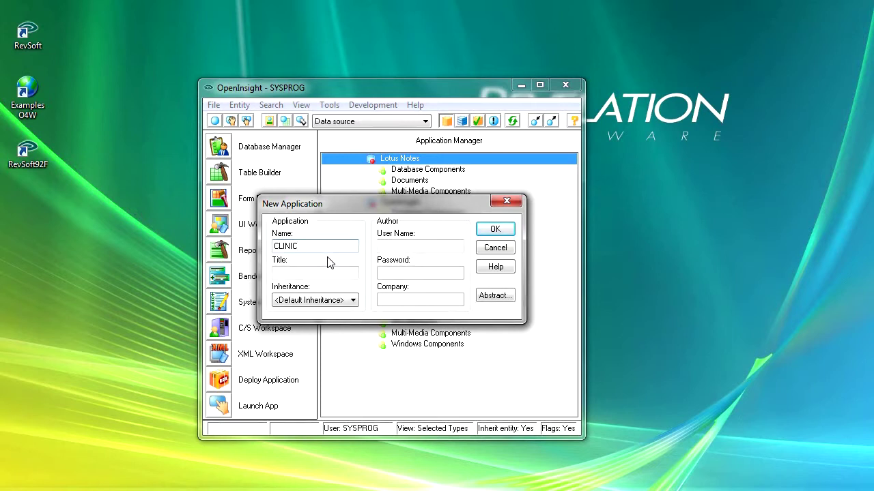
left_click(300, 273)
Enter title 'My clinic application', author user name CLINIC, and company RevSoft, then check inheritance options
type("My clinic ap")
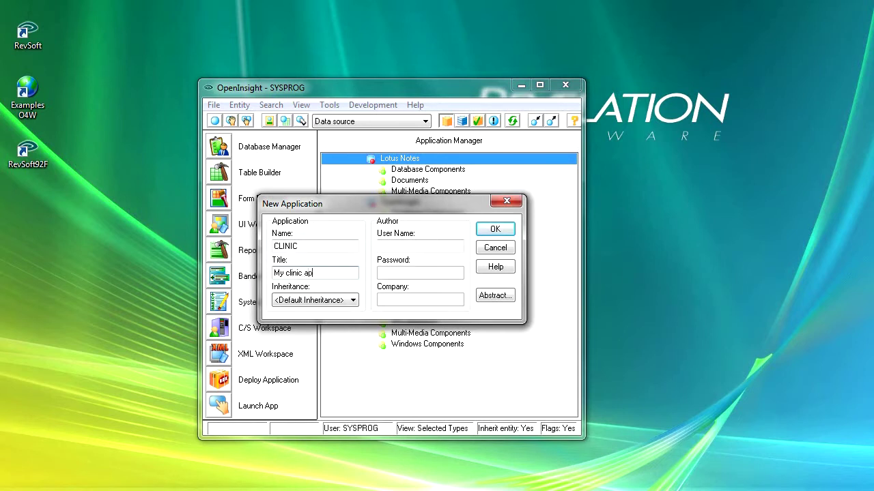
type("plication")
left_click(391, 246)
type("CLINIC")
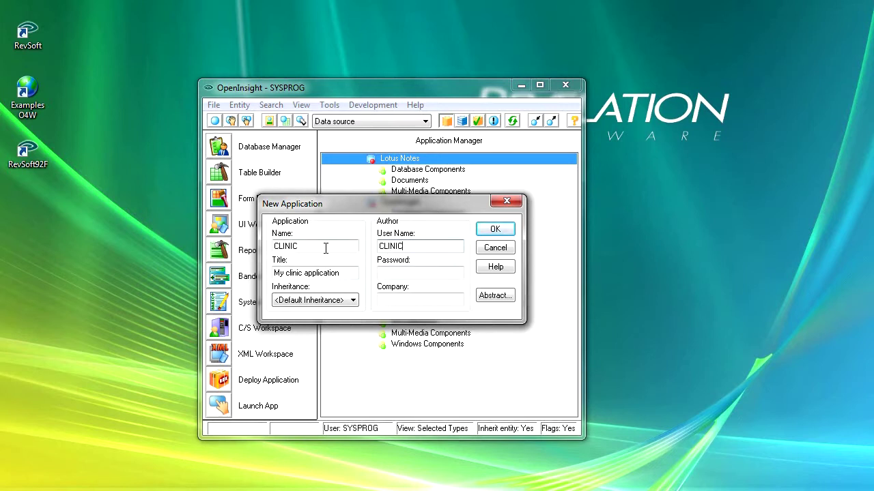
left_click(413, 272)
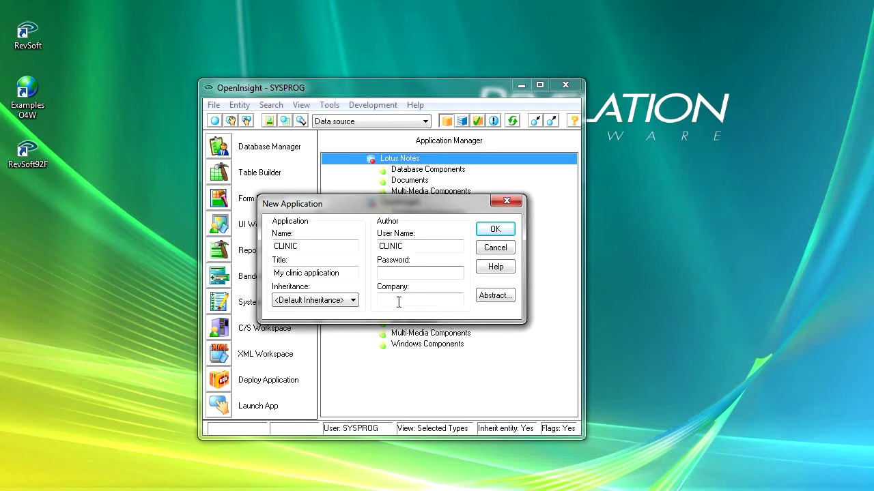
left_click(399, 300)
type("R")
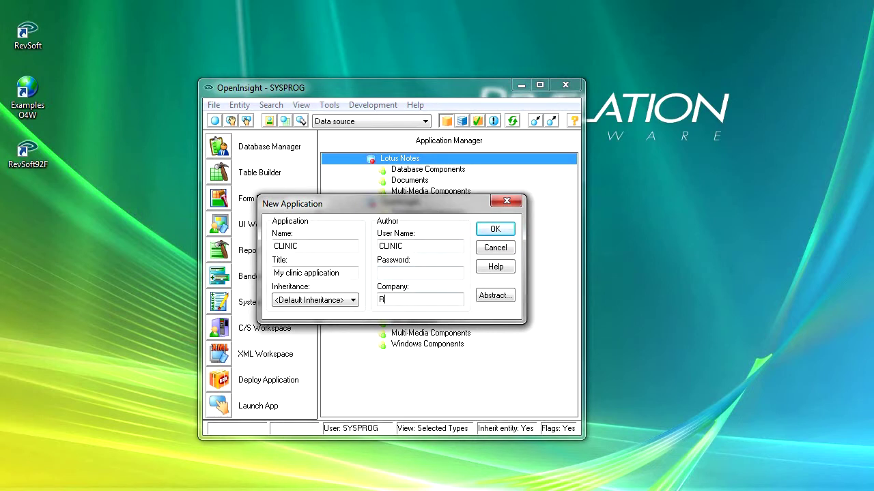
type("evSoft")
left_click(353, 301)
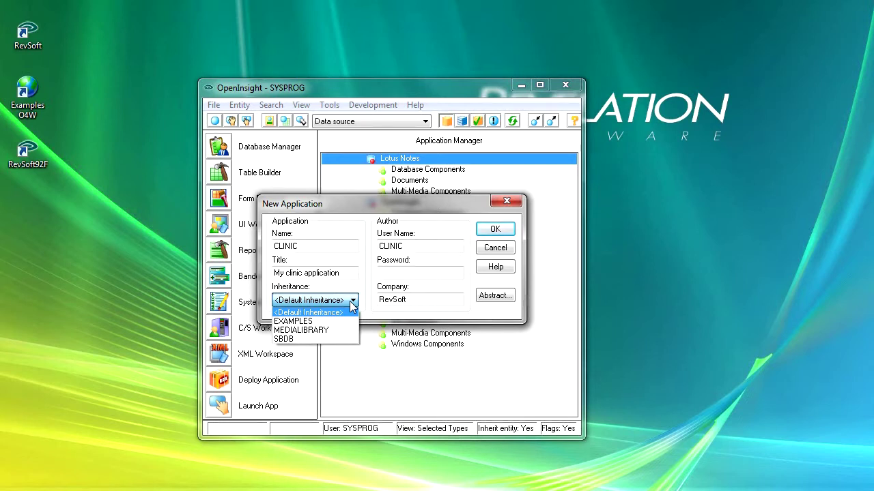
Keep default inheritance, add a tutorial abstract for the OI QSG video series, and create CLINIC
left_click(500, 301)
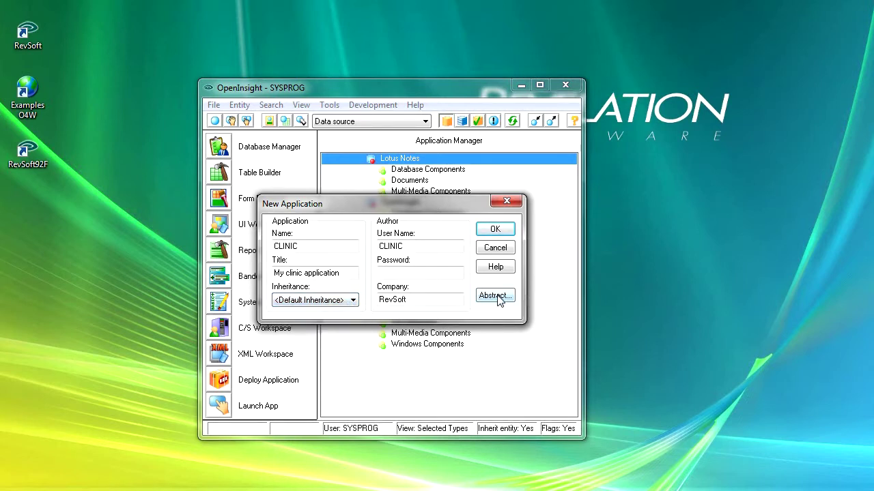
left_click(499, 301)
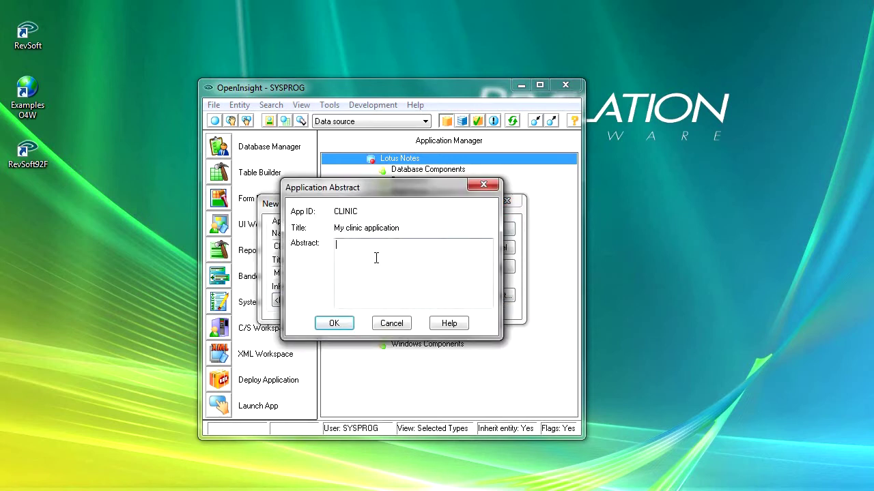
type("This is a")
type("tutorial ap")
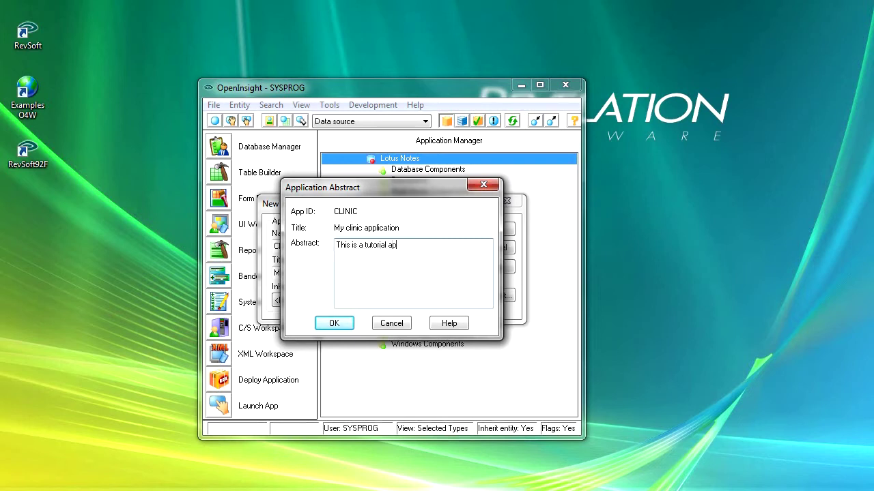
type("plication for my OI QSG video series.")
left_click(346, 326)
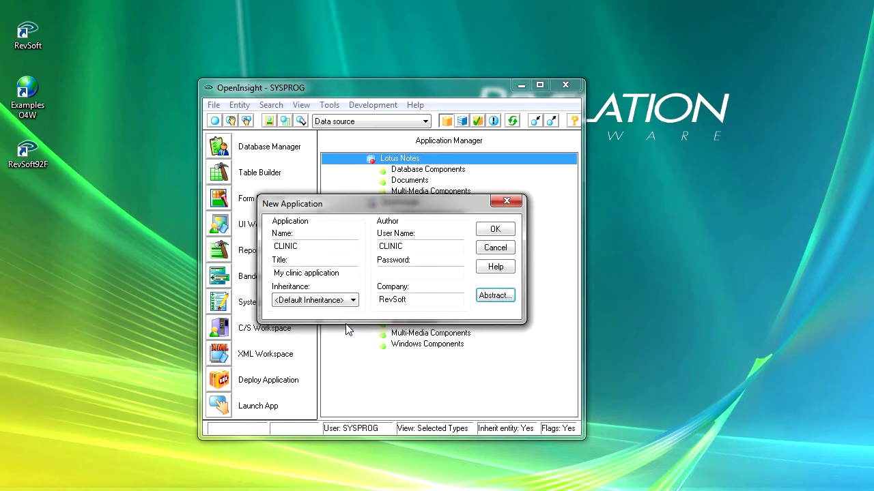
left_click(495, 231)
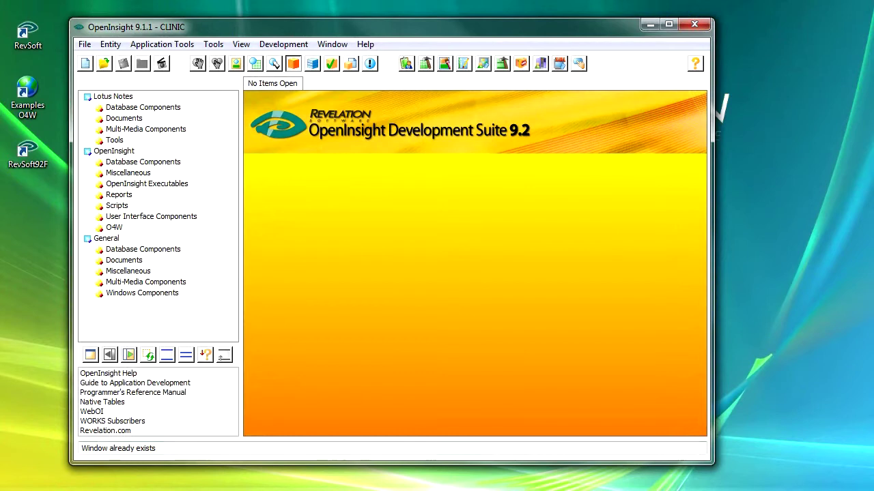
Record a short OpenEngine log with StartLog and StopLog, then view the log history
left_click(48, 459)
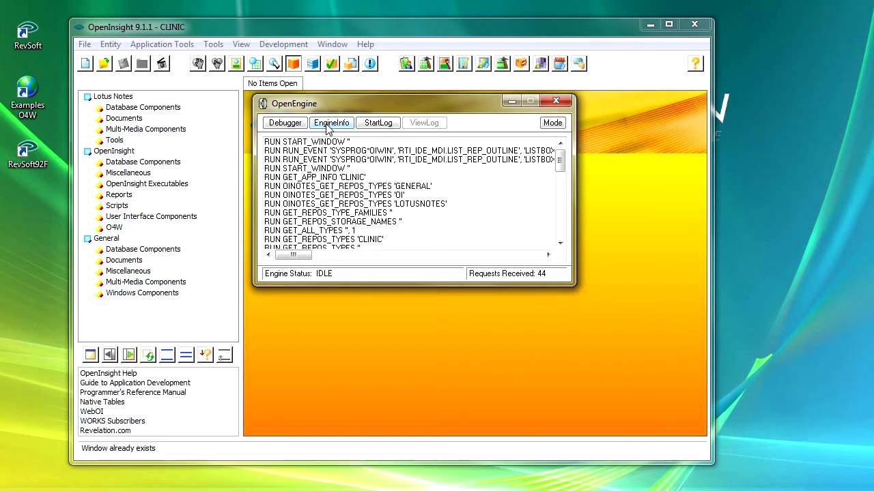
left_click(378, 124)
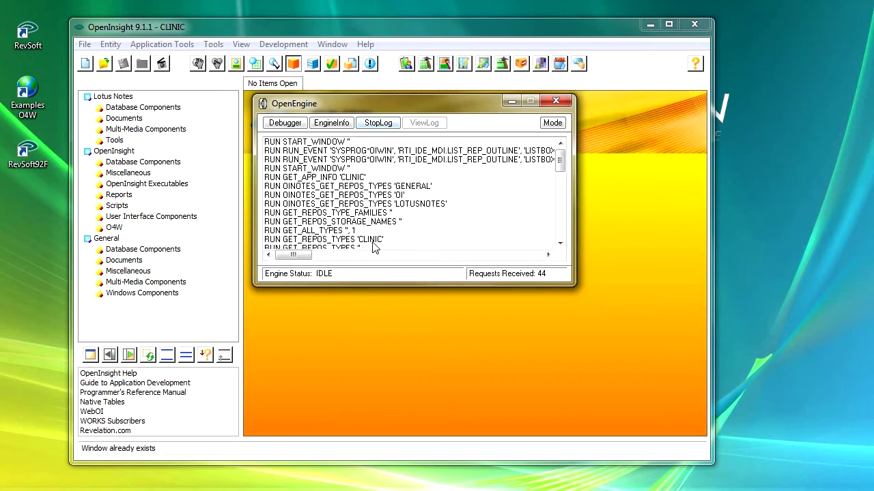
left_click(379, 124)
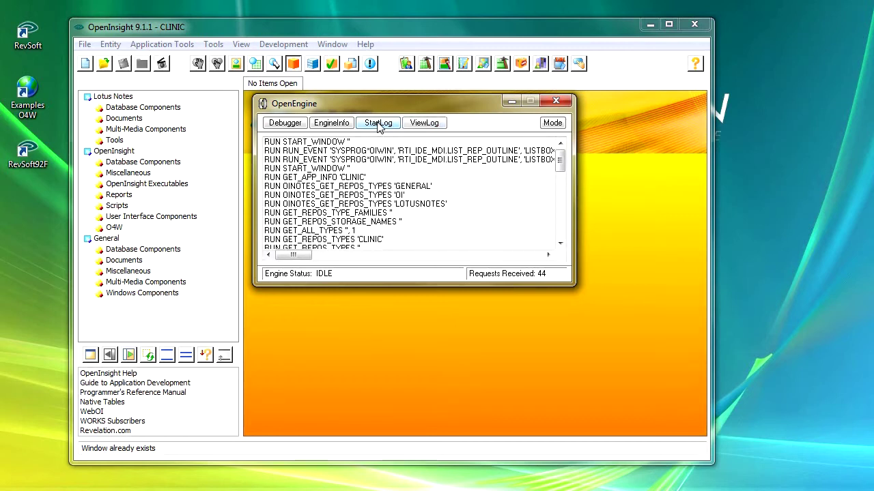
left_click(420, 126)
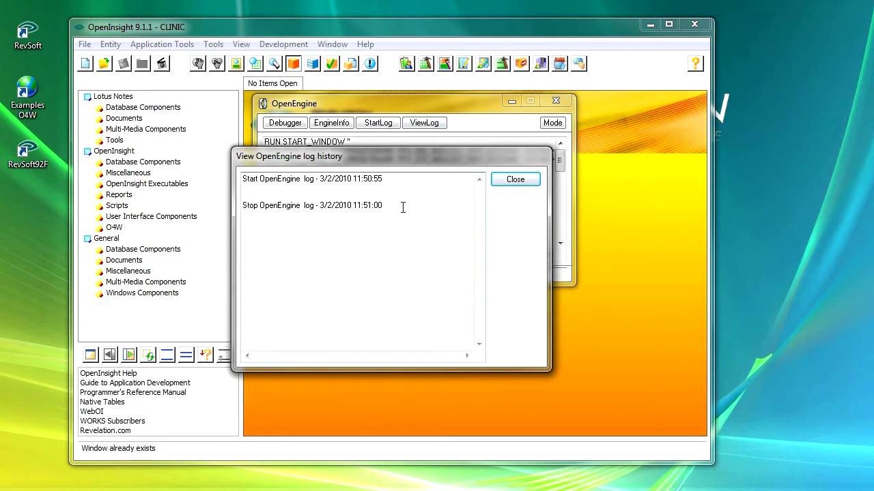
Close the log history, toggle OpenEngine between compact and full view, and minimize it
left_click(520, 186)
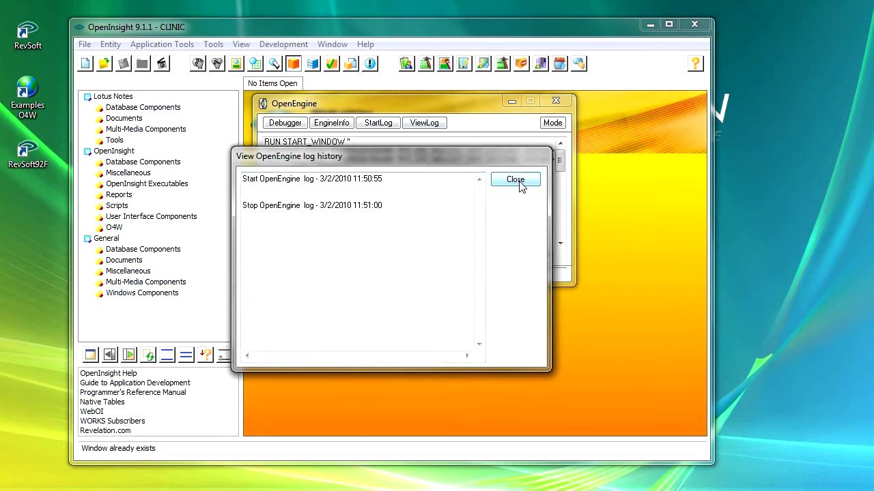
left_click(552, 123)
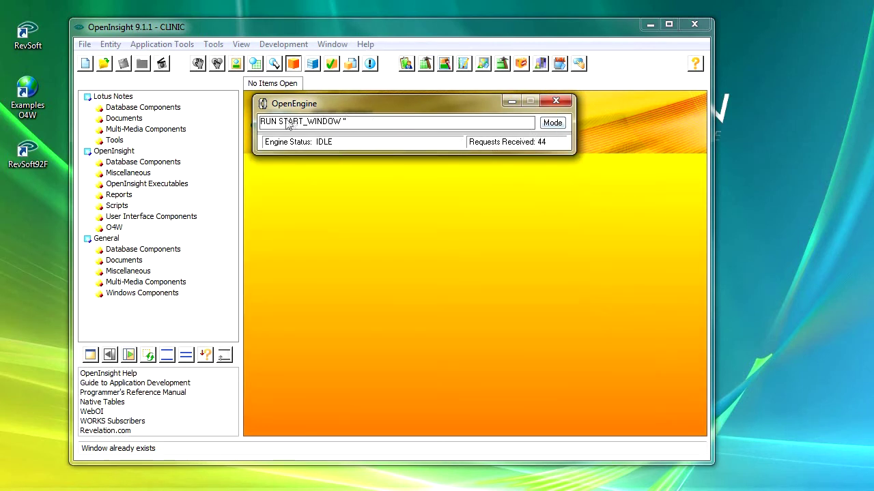
left_click(552, 123)
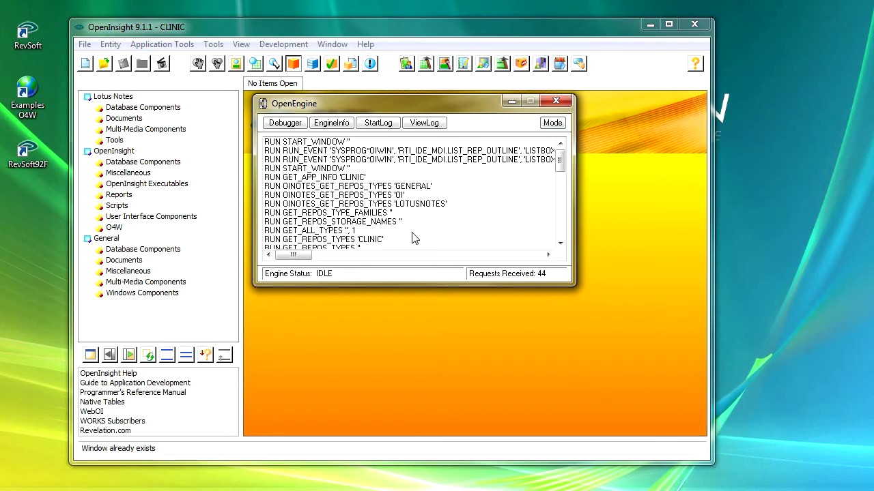
left_click(510, 101)
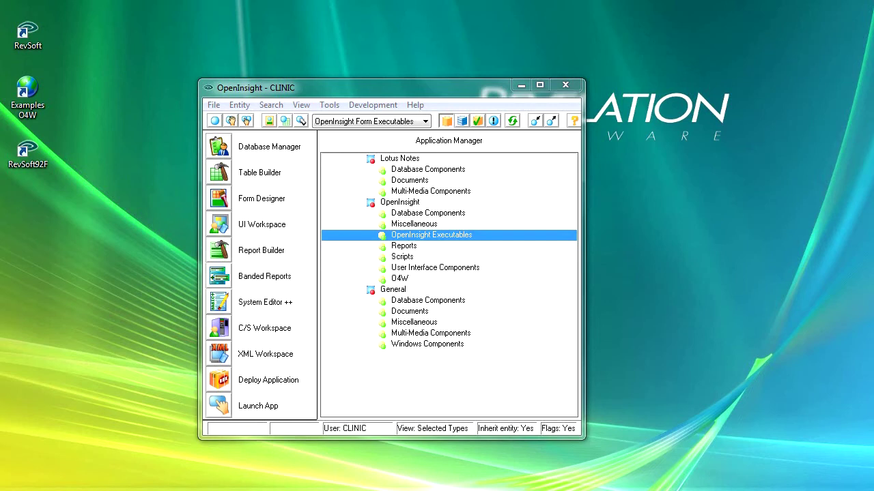
Select the Database Components category in the CLINIC Application Manager
left_click(428, 213)
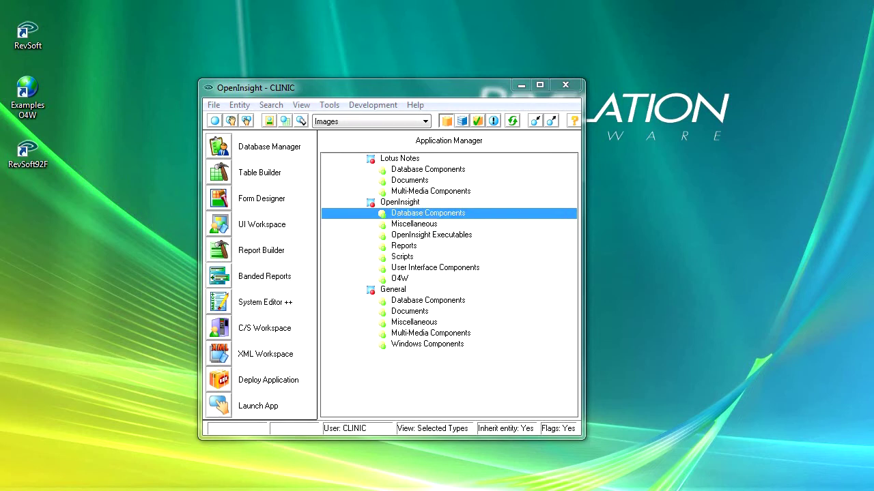
View the Entity Properties of the 100%PAGE bitmap under Windows Components, then cancel
double_click(407, 344)
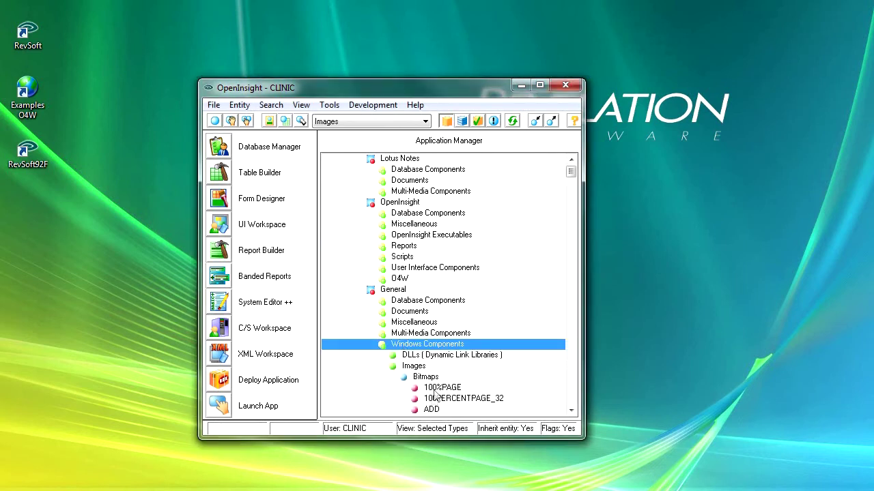
left_click(449, 389)
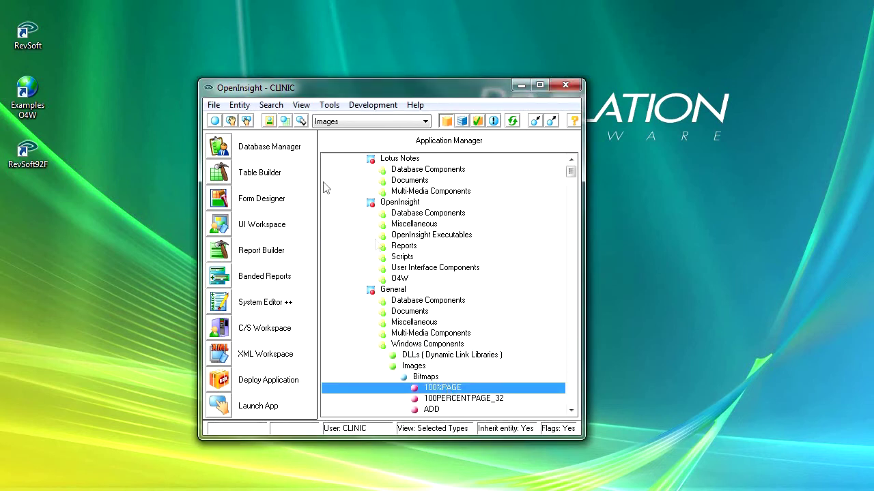
left_click(239, 105)
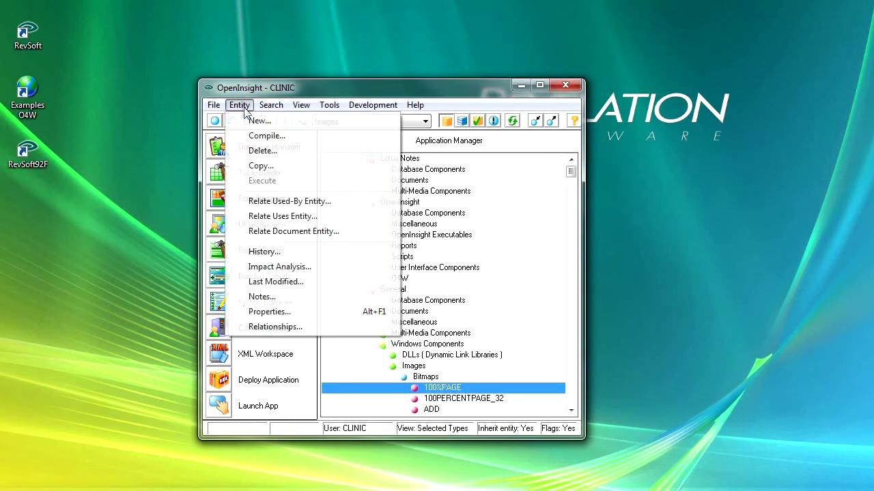
left_click(270, 314)
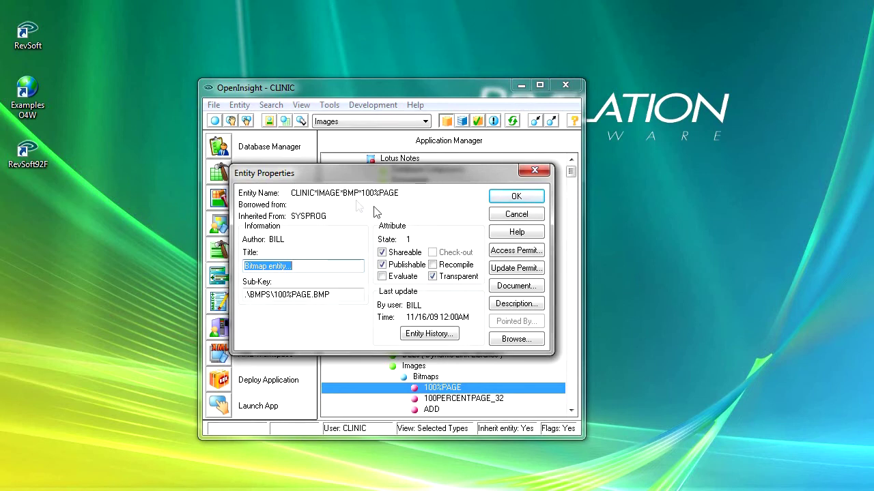
left_click(515, 214)
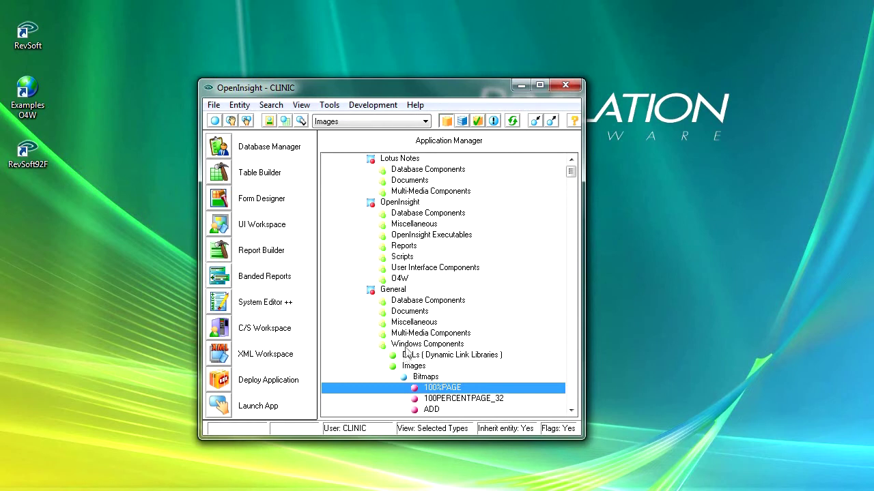
Check the APPBACKUP form's Entity Properties under OpenInsight Executables, cancel, and collapse Form Executables
double_click(407, 346)
left_click(426, 236)
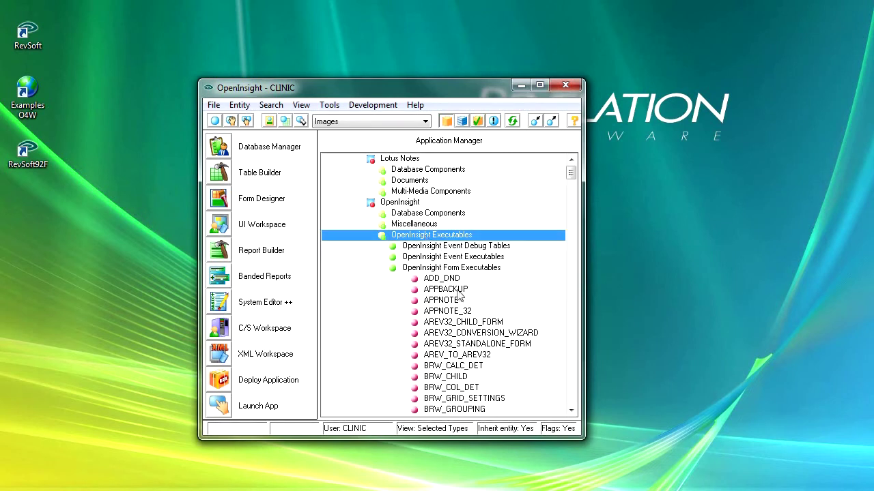
left_click(457, 292)
left_click(241, 106)
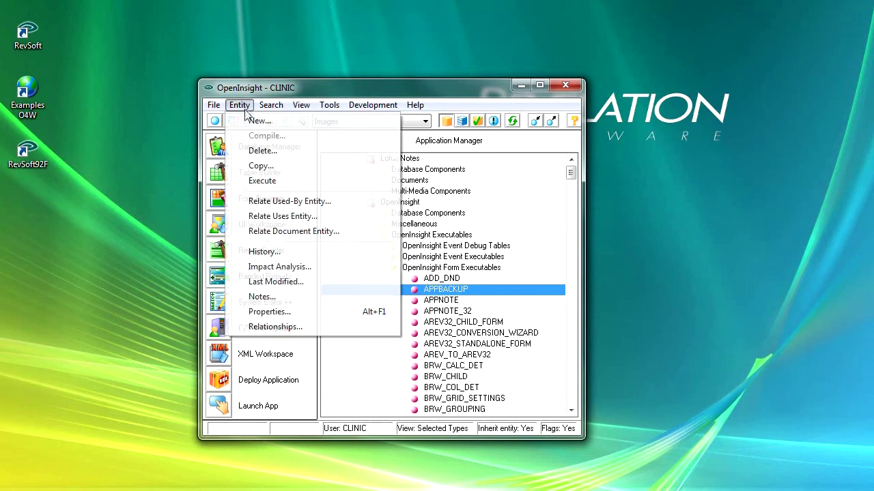
left_click(285, 312)
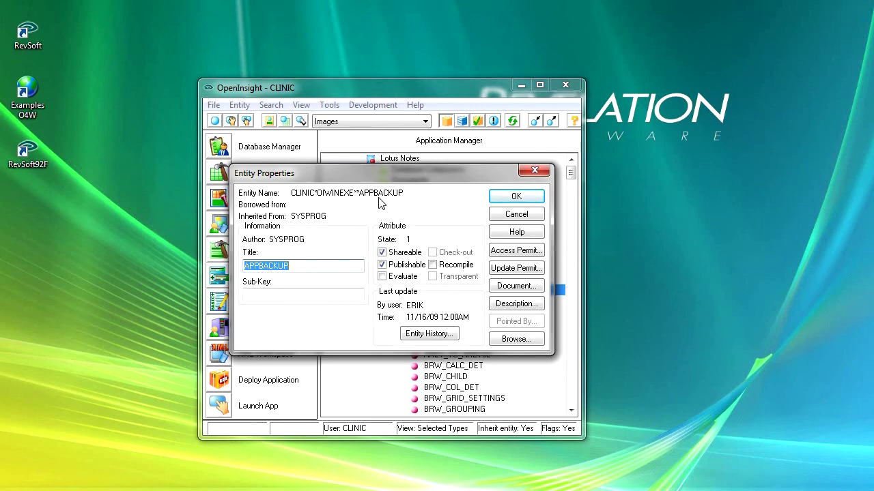
left_click(516, 216)
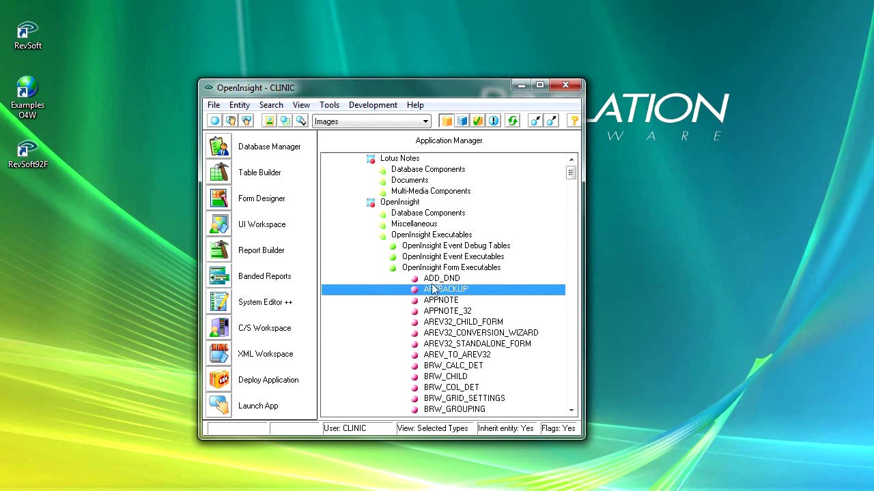
double_click(435, 269)
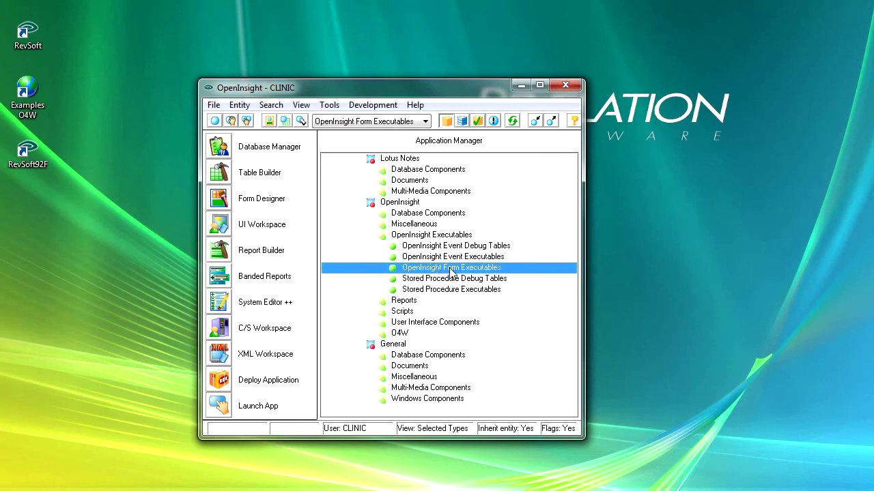